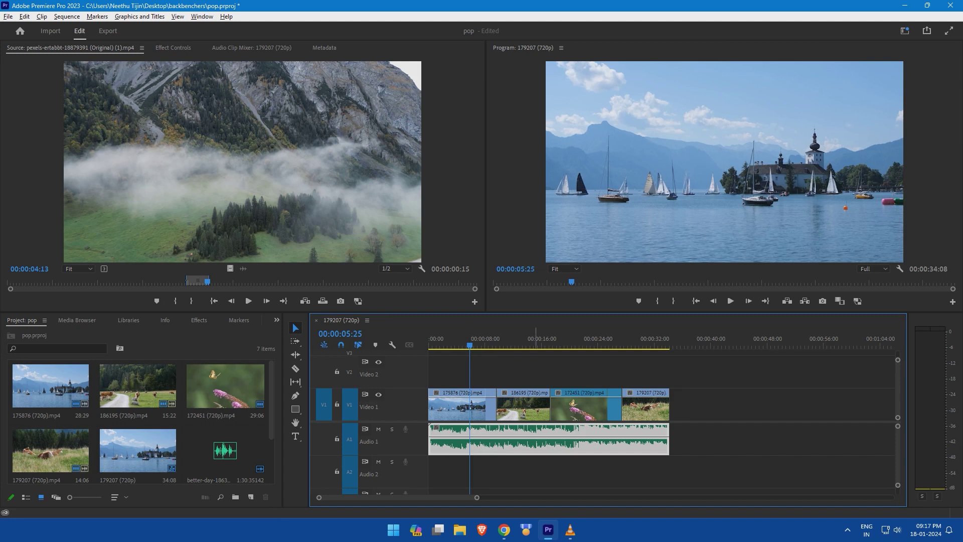
- Park the sequence playhead at 00:00:17:10, between the 186195 and 172451 clips, and shift the source clip's marked range to around 00:00:05:20
left_click(523, 342)
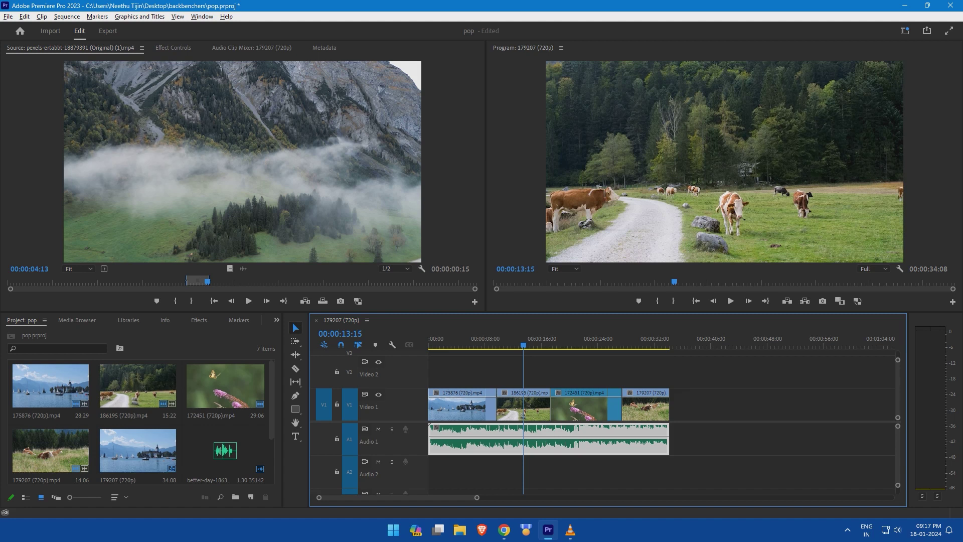
left_click(583, 342)
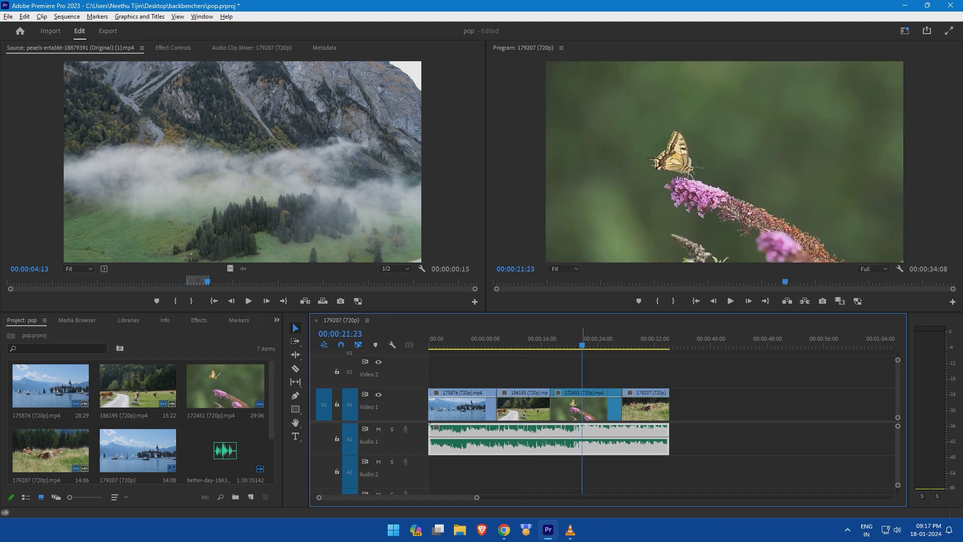
left_click(631, 342)
left_click_drag(549, 342, 550, 342)
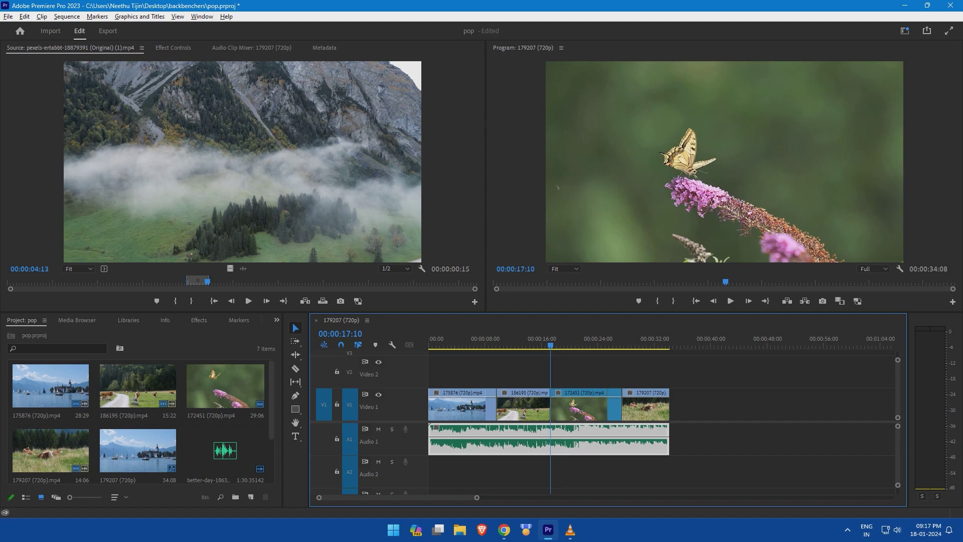
left_click_drag(197, 280, 253, 280)
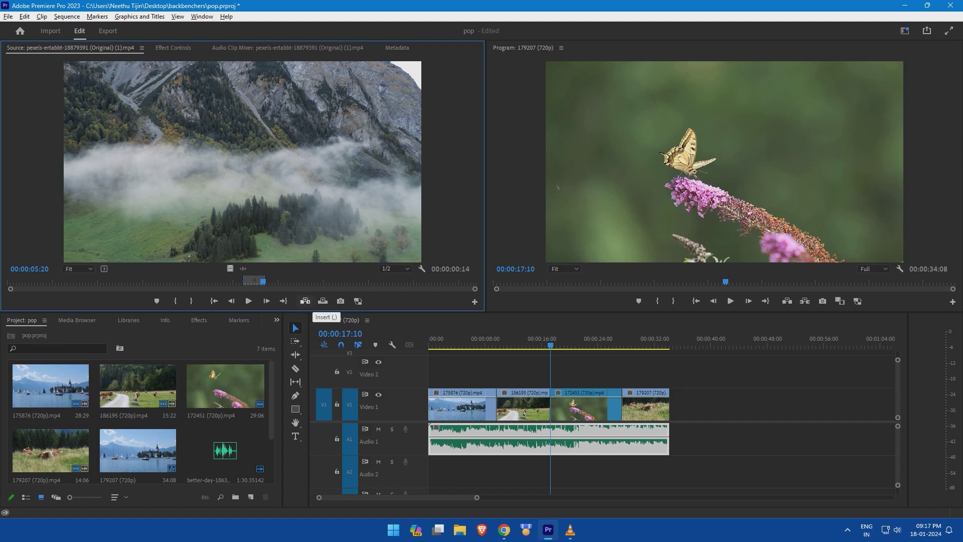
- Insert the marked source range at the sequence playhead, inspect the split audio, and undo the insertion
left_click(305, 301)
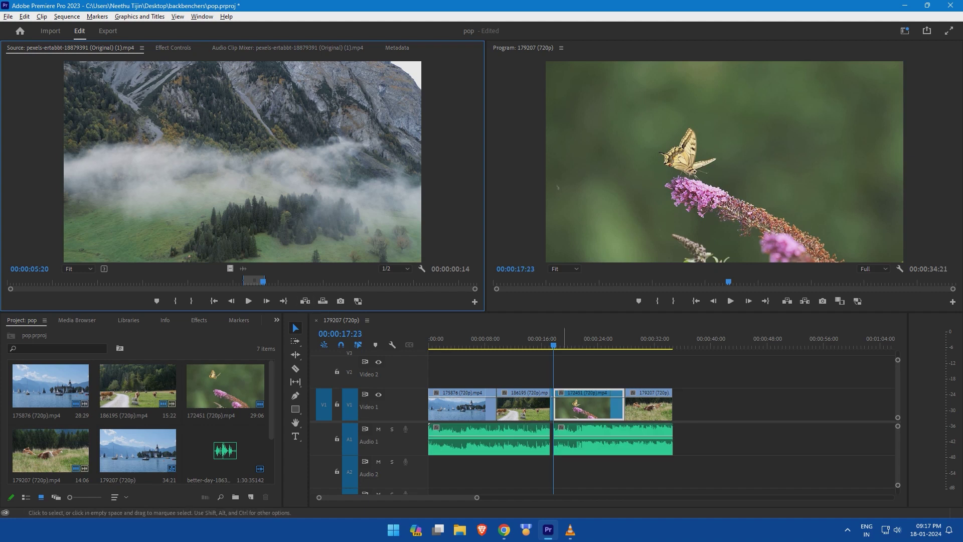
key("=")
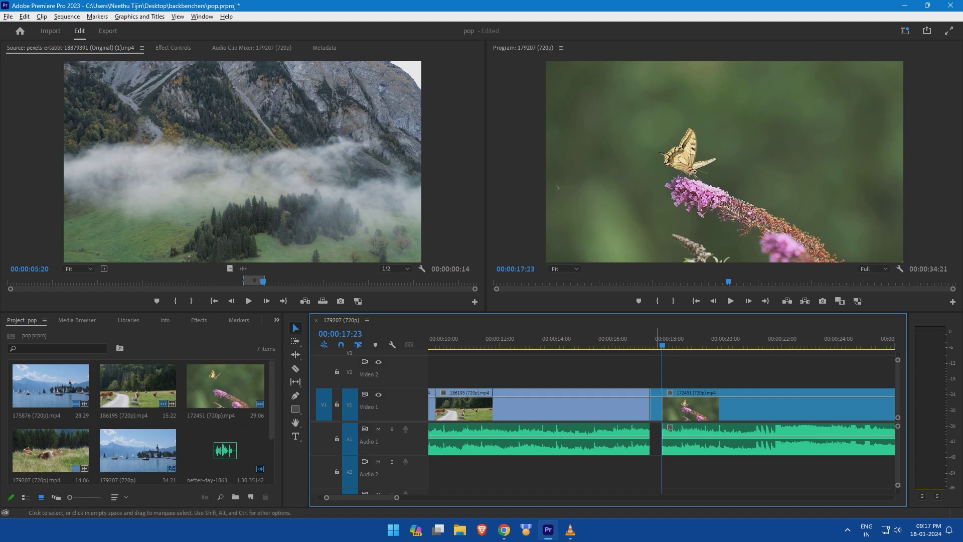
key("q")
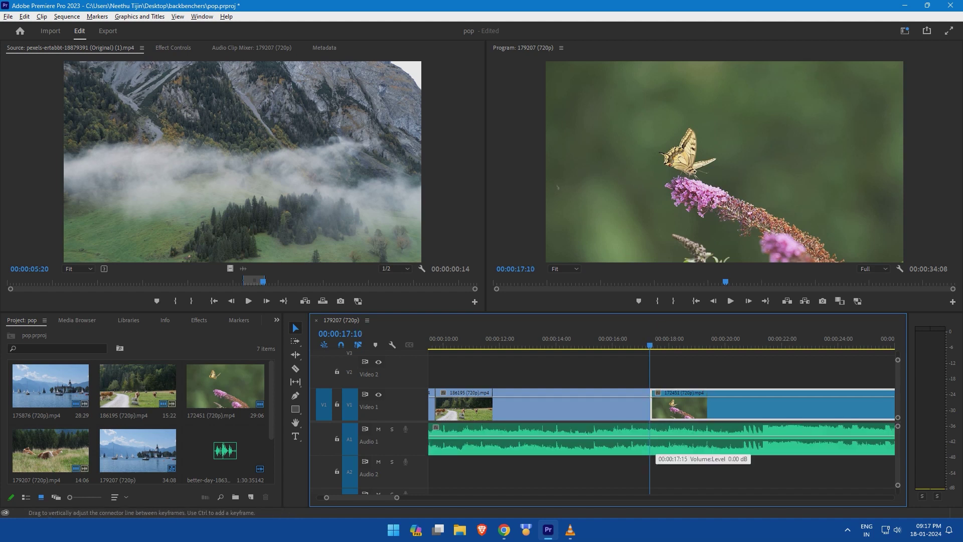
- Turn off sync lock for Audio 1 and insert the marked source range at the playhead without splitting the audio
left_click(365, 429)
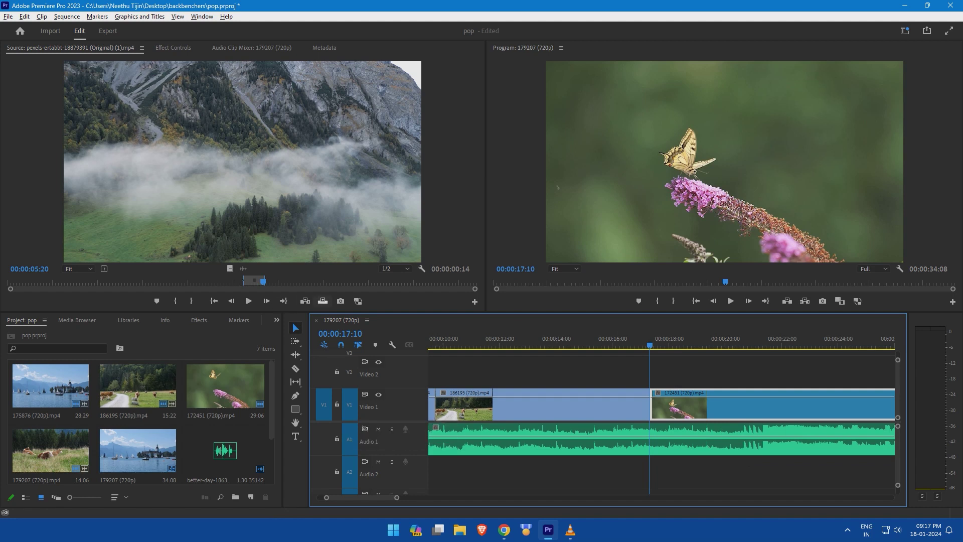
left_click(305, 301)
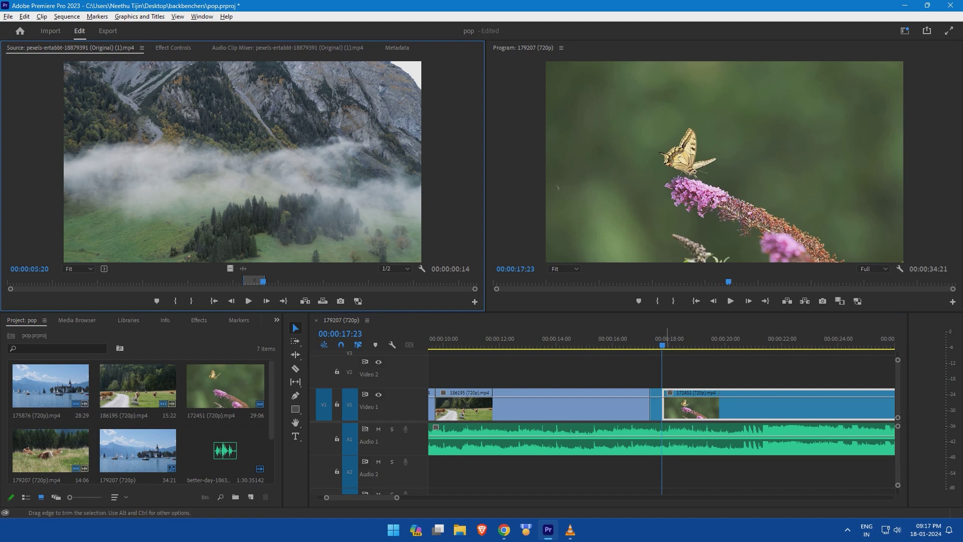
key("ctrl+z")
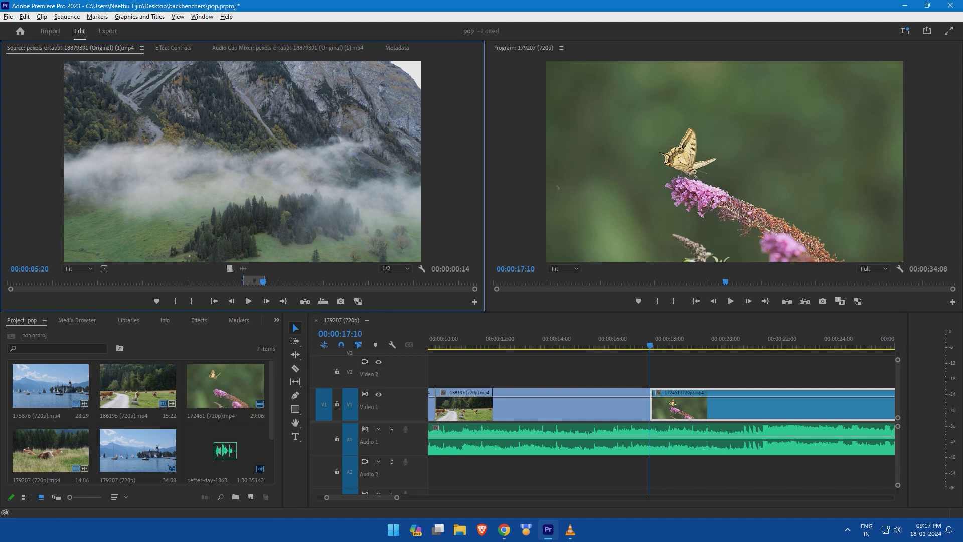
left_click(305, 301)
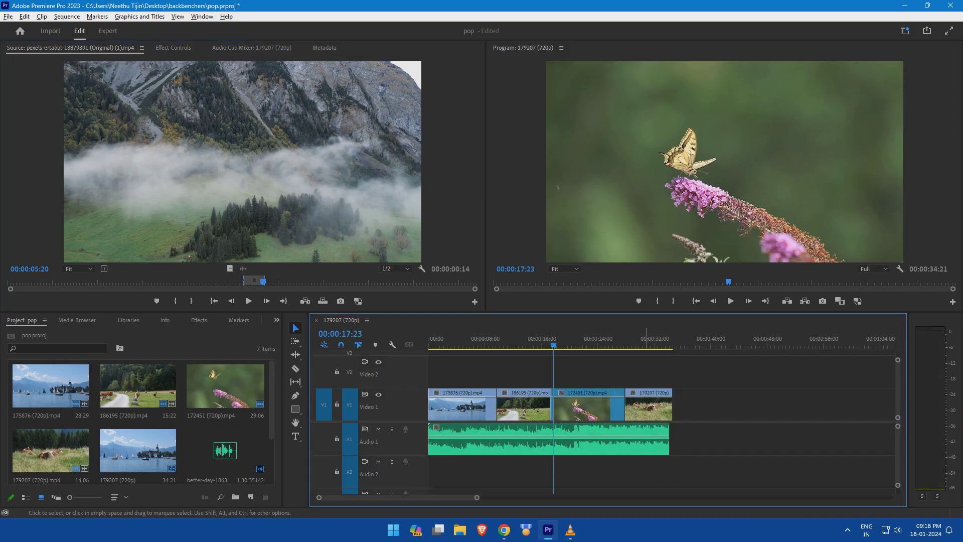
- Delete the music clip from Audio 1 and move the playhead back to 00:00:17:21
left_click(549, 439)
key("Delete")
key("Left")
key("Left")
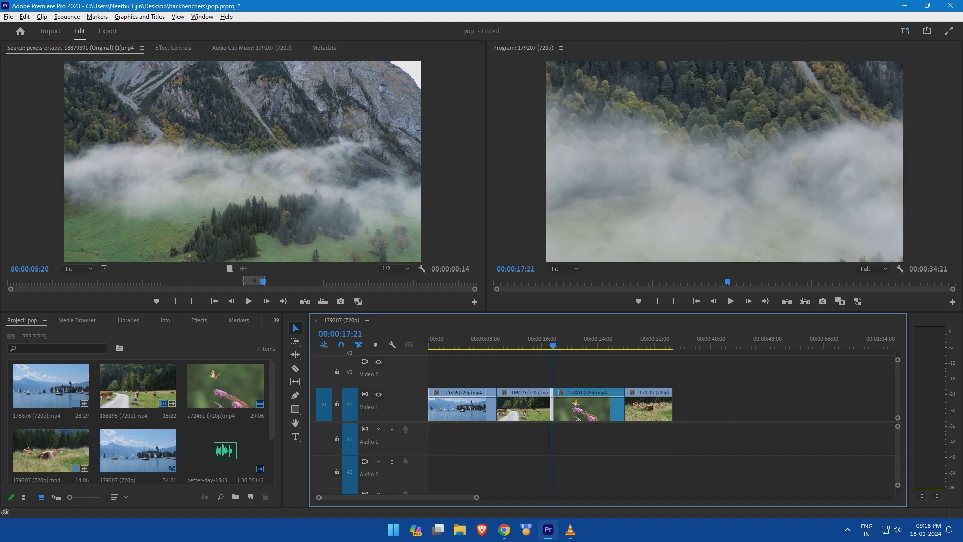
key("=")
key("=")
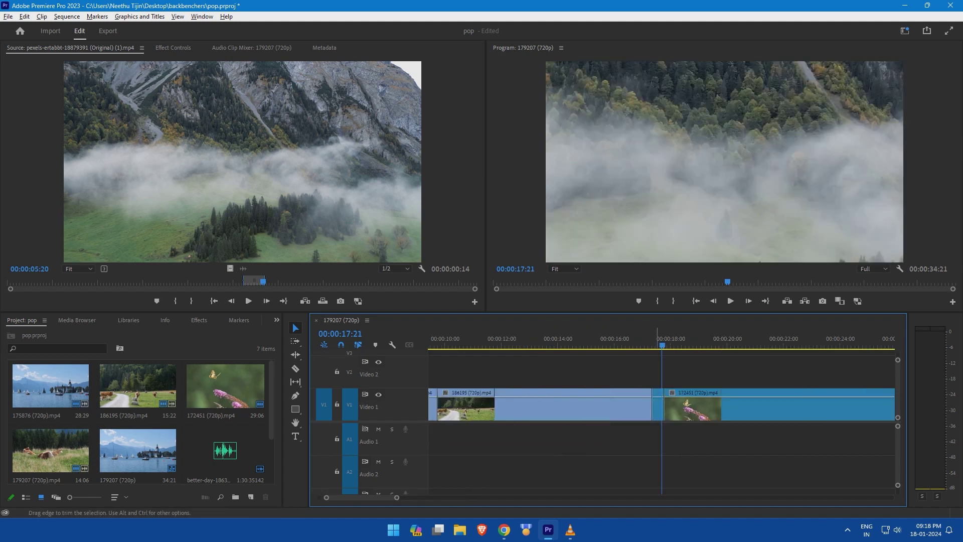
- Remove the short inserted mountain clip and move the other Video 1 clips apart to leave gaps between them
key("minus")
key("minus")
left_click_drag(138, 450, 550, 411)
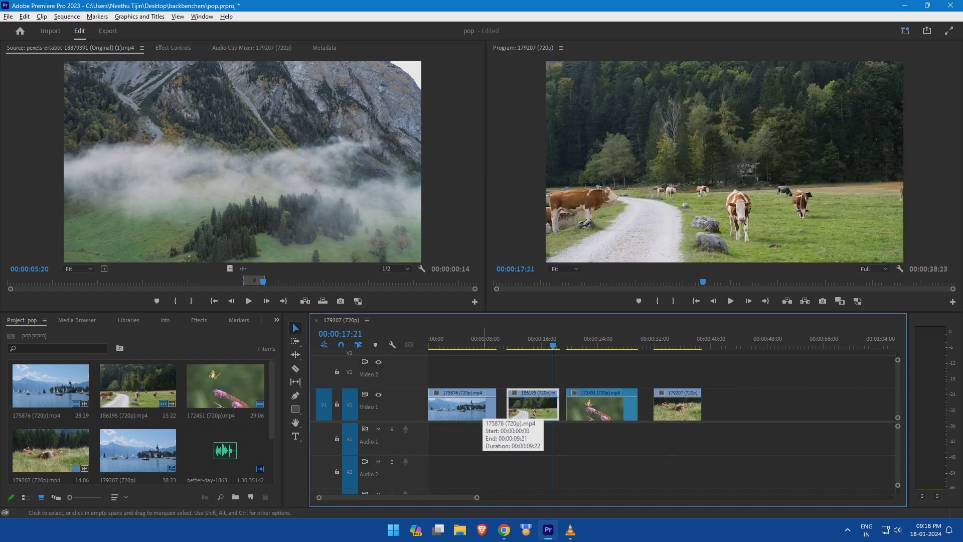
- Select all four clips on Video 1 and close every gap between them at once
left_click_drag(736, 371, 477, 417)
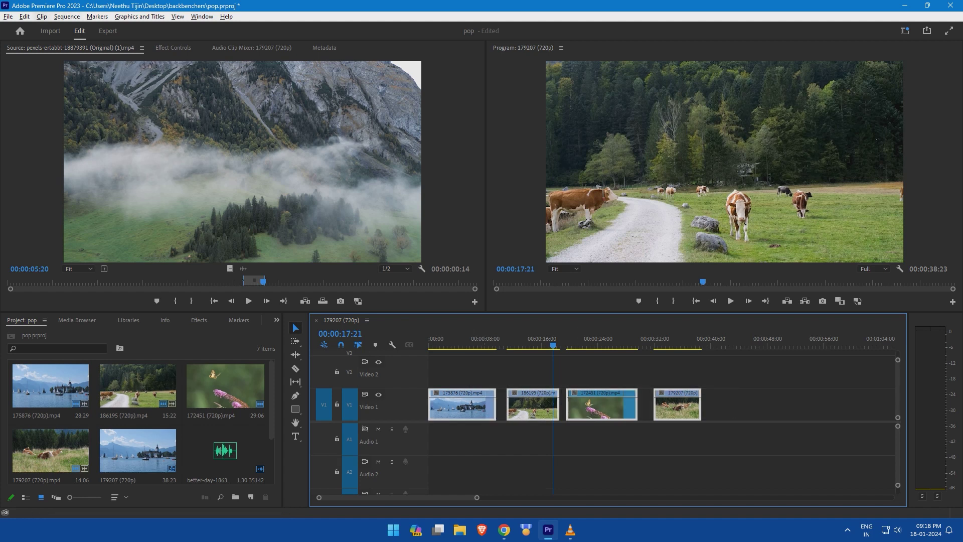
left_click(67, 16)
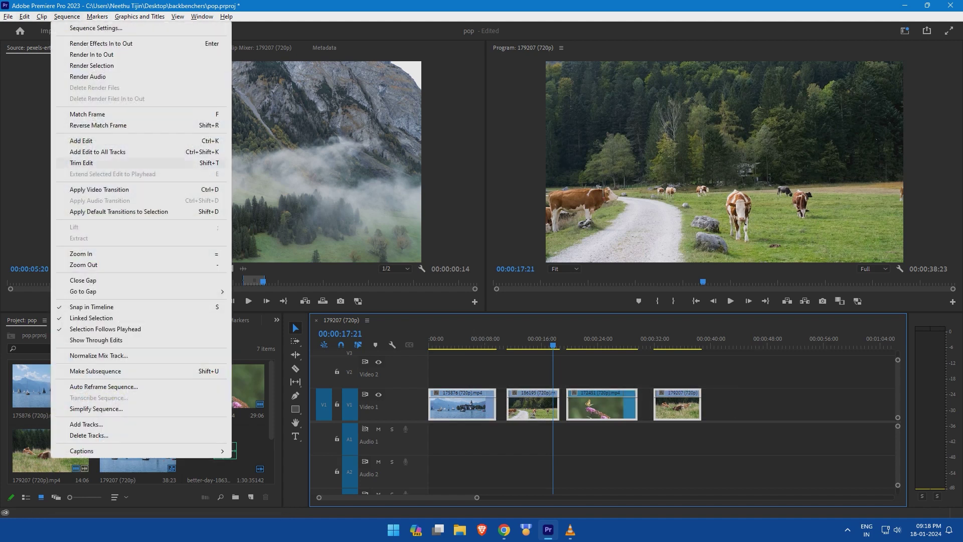
left_click(83, 280)
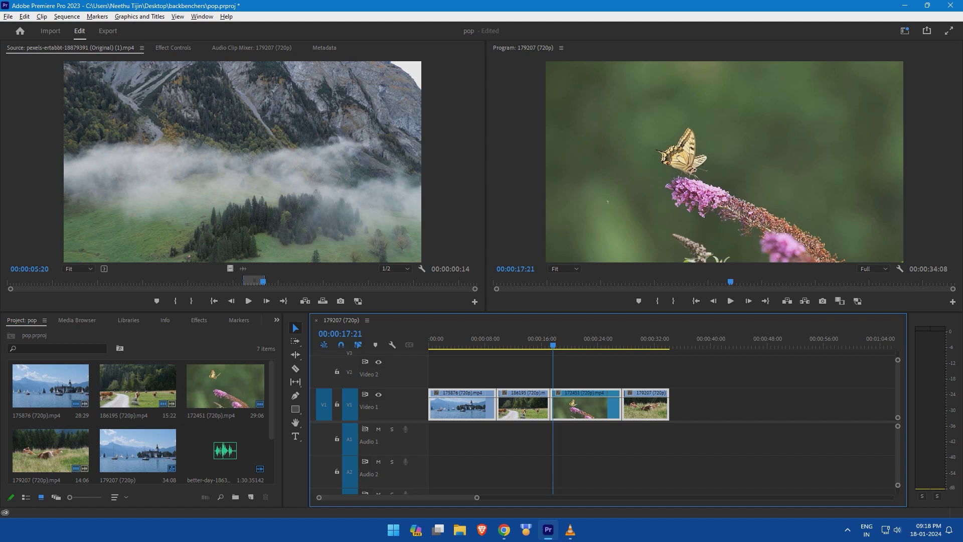
- Add the better-day music to Audio 1 and slide it so it starts about 7 seconds into the sequence
left_click_drag(225, 450, 454, 439)
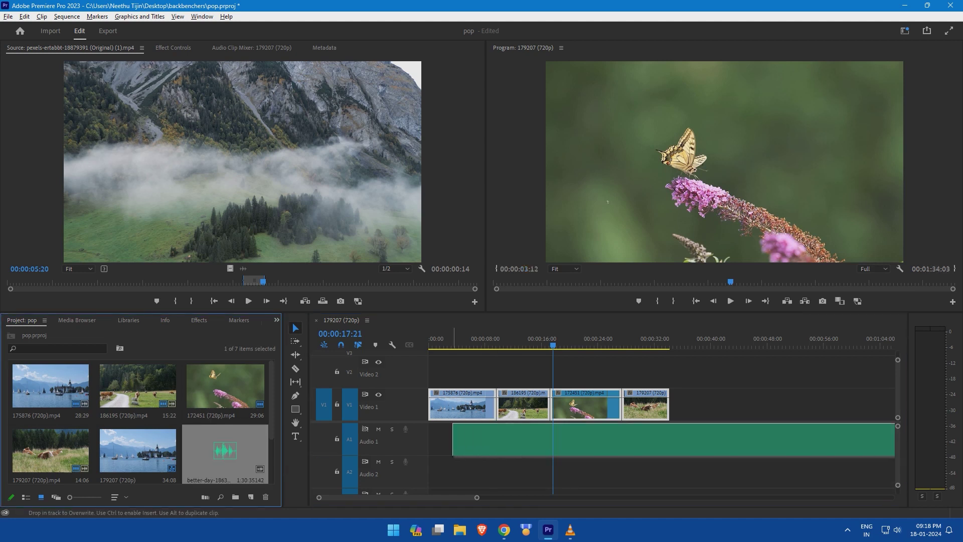
left_click(530, 341)
key("=")
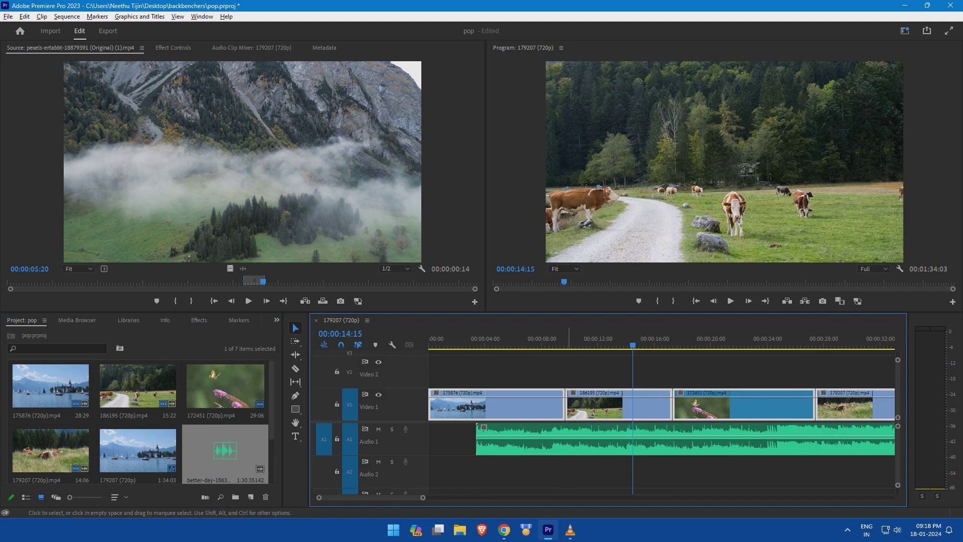
left_click_drag(555, 441, 606, 441)
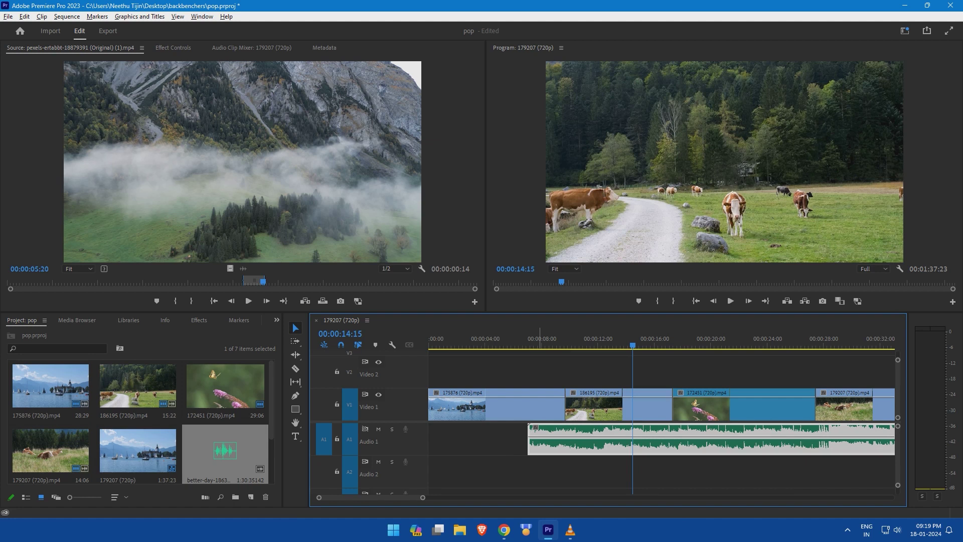
- Switch the sequence's time ruler to audio time units and slide the music clip to start about 9 seconds in
key("=")
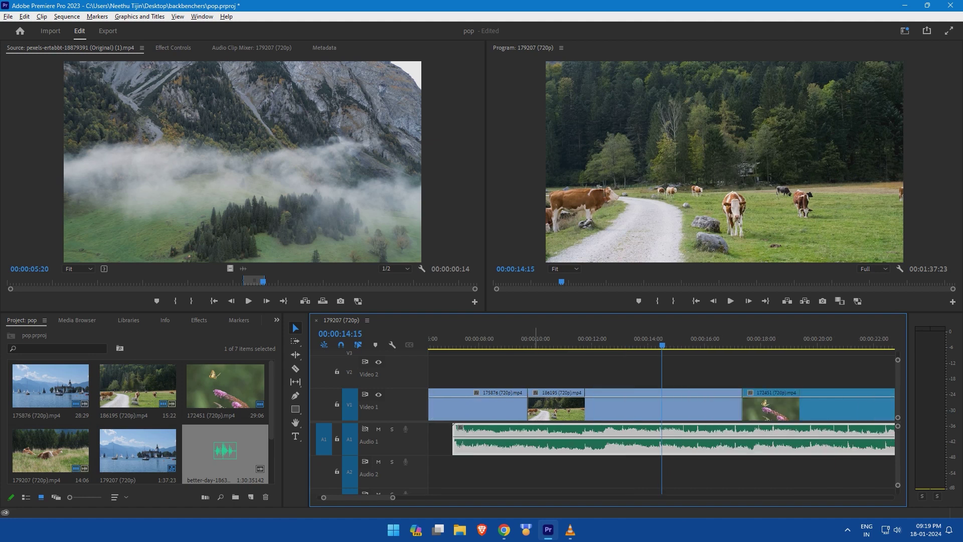
right_click(536, 343)
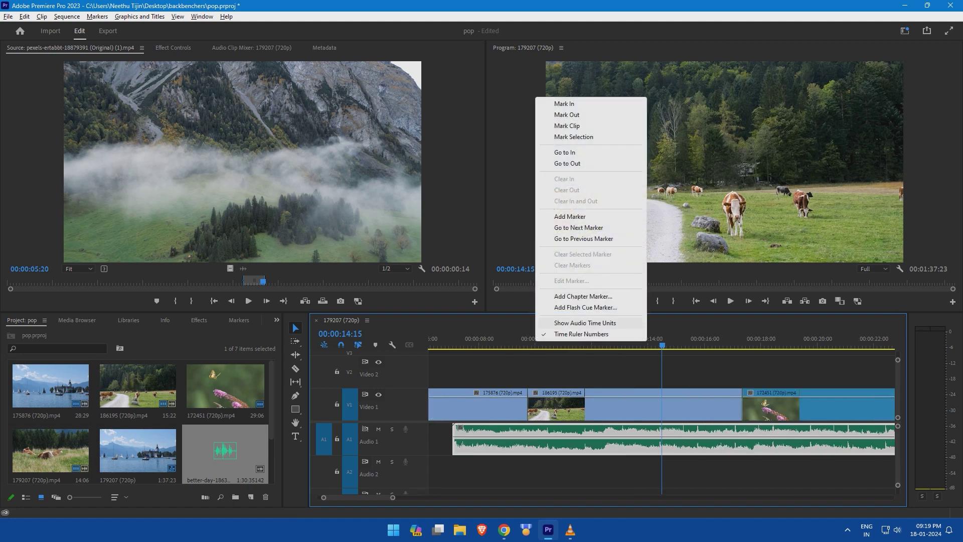
left_click(585, 322)
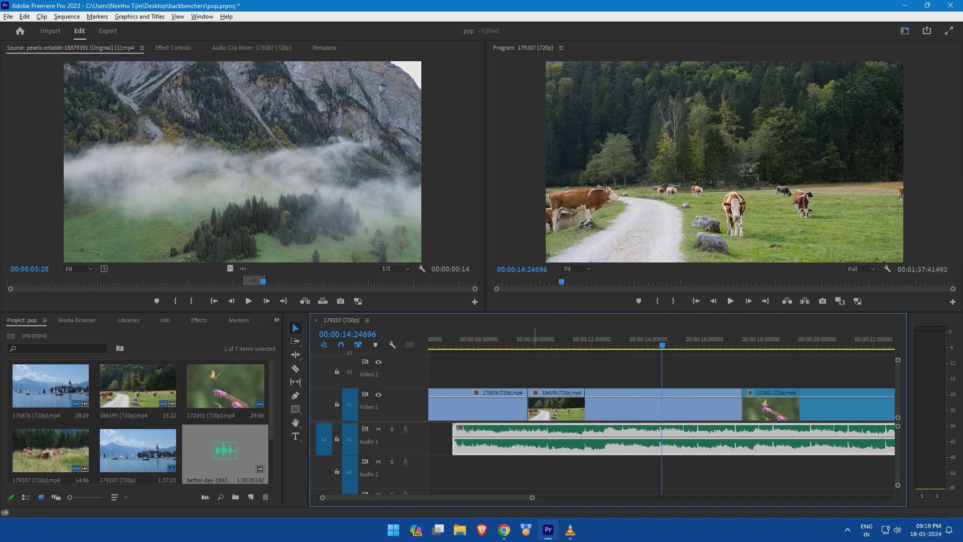
left_click_drag(467, 441, 519, 441)
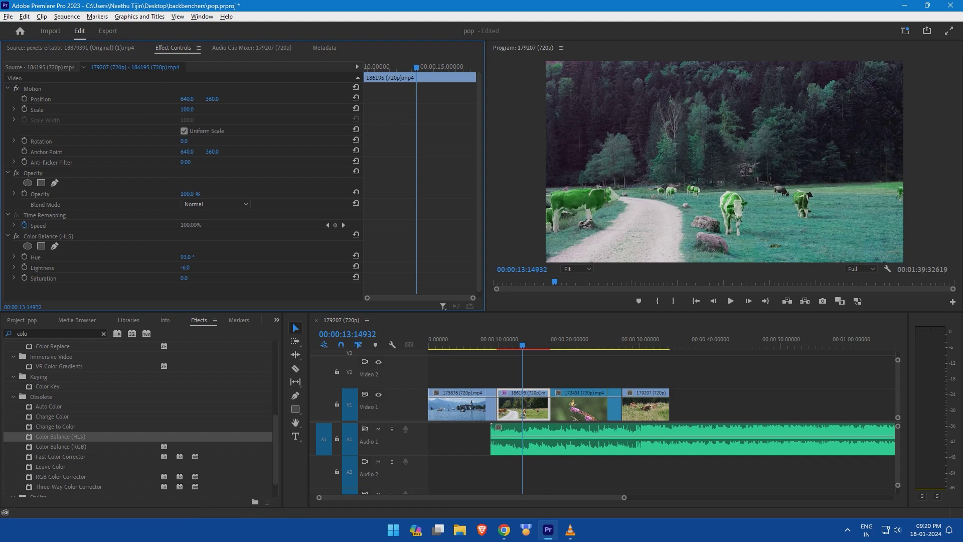
- Set the 186195 clip's horizontal position to 814 and copy the clip
left_click_drag(187, 99, 274, 99)
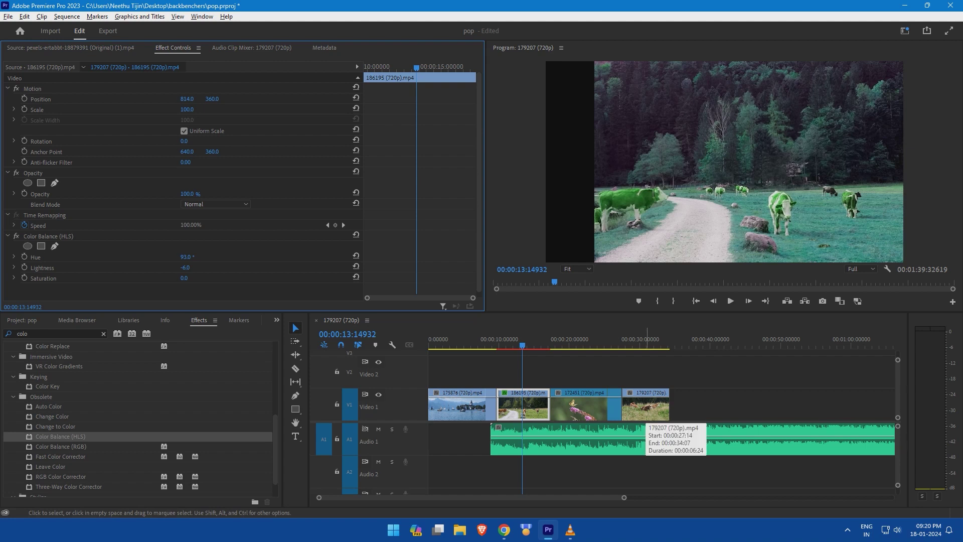
left_click(525, 426)
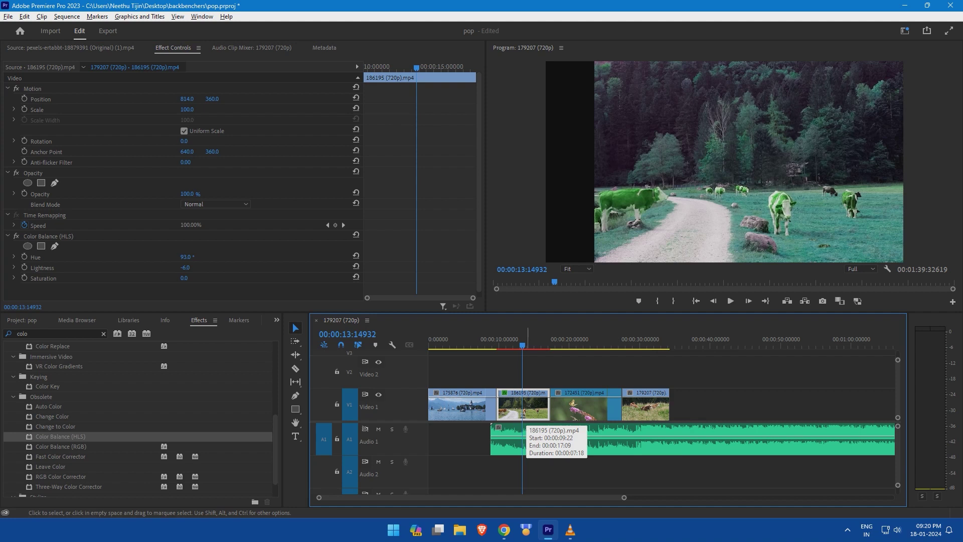
- Paste the copied clip's motion, opacity, time remapping and Color Balance (HLS) attributes onto the 179207 clip
left_click(644, 345)
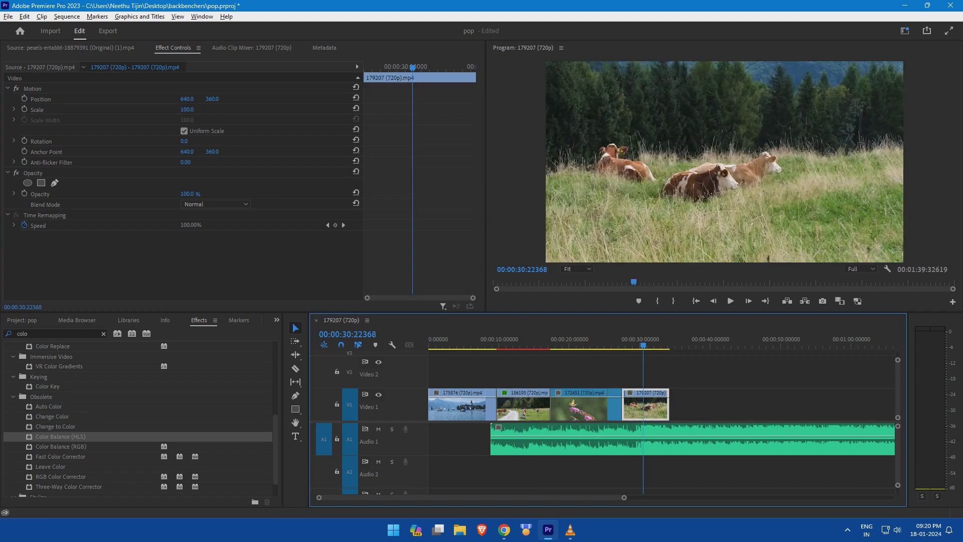
key("alt+e")
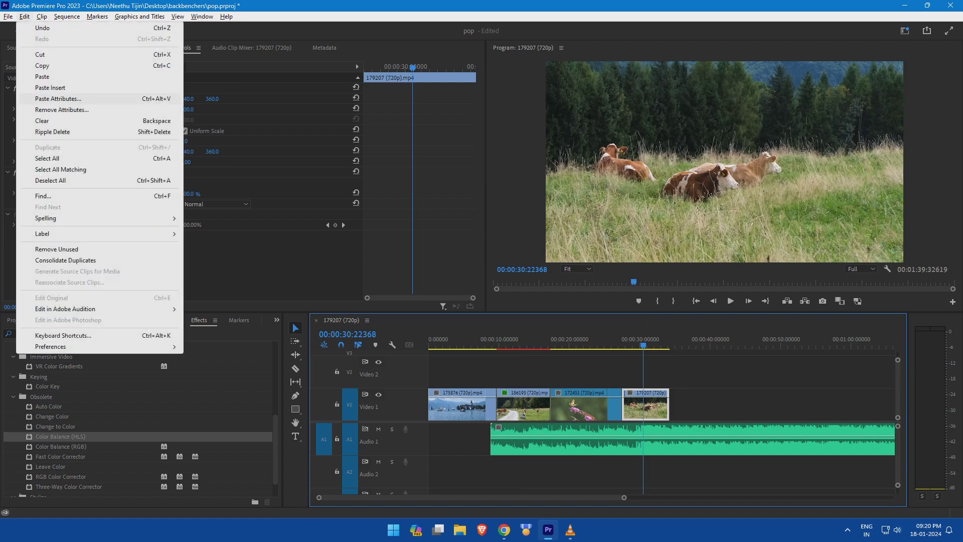
key("Return")
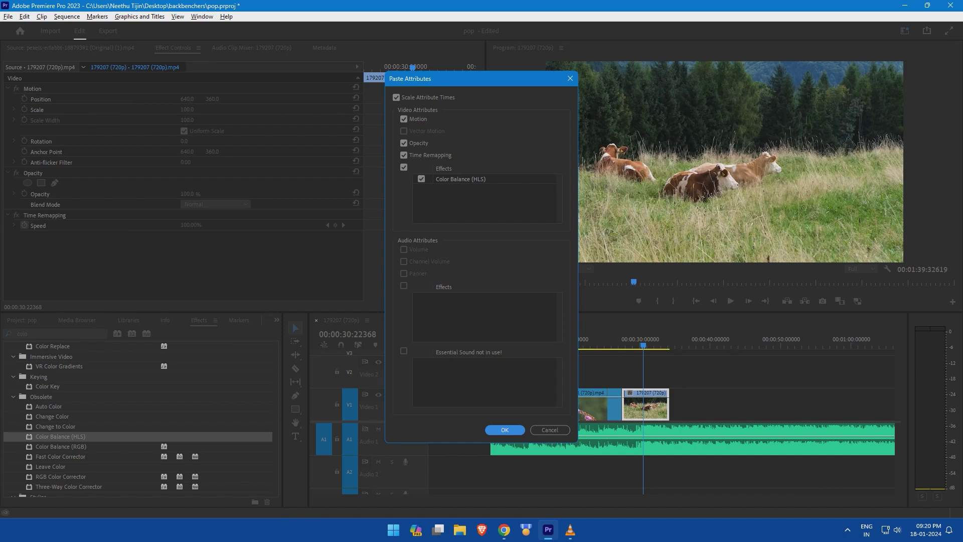
key("Return")
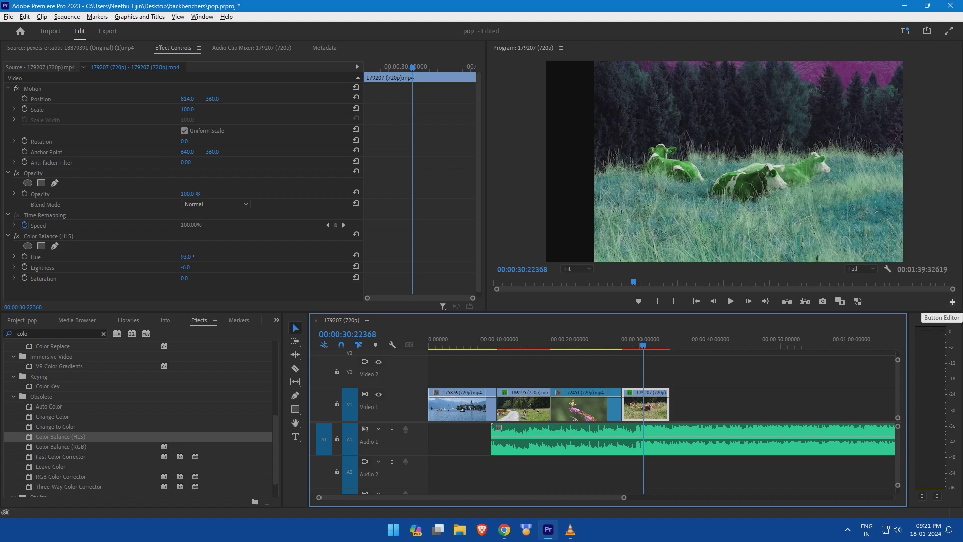
- Add the global effects mute (fx) control to the Program monitor's transport controls
left_click(952, 302)
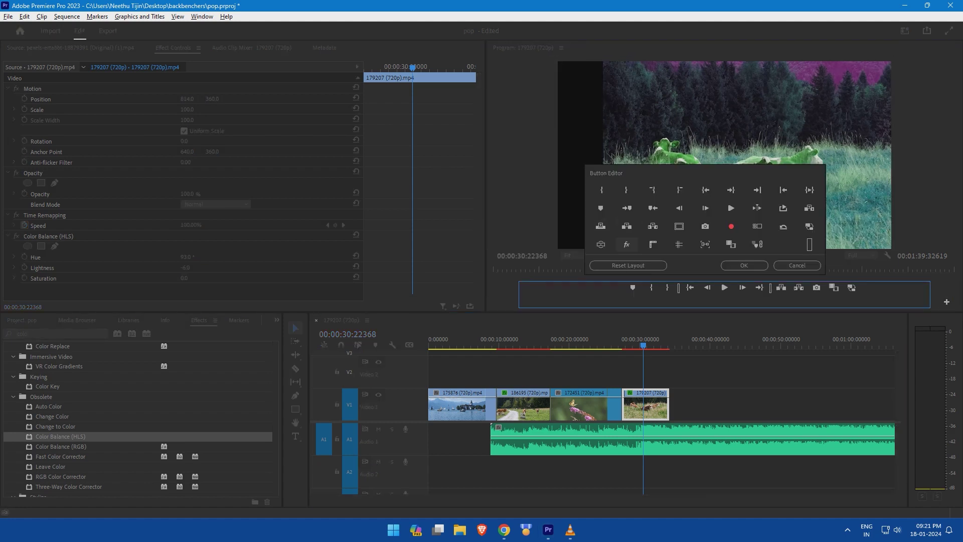
left_click_drag(627, 244, 724, 300)
left_click(744, 266)
- Toggle the global effects mute repeatedly to compare the 179207 clip with and without its effects
left_click(725, 301)
left_click(724, 301)
left_click(725, 301)
left_click(725, 300)
left_click(724, 300)
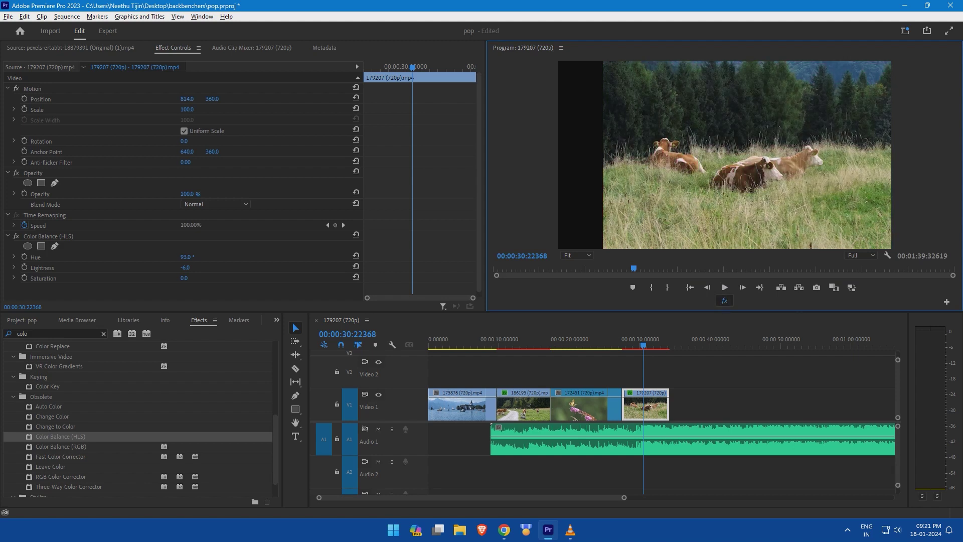
left_click(725, 300)
left_click(724, 301)
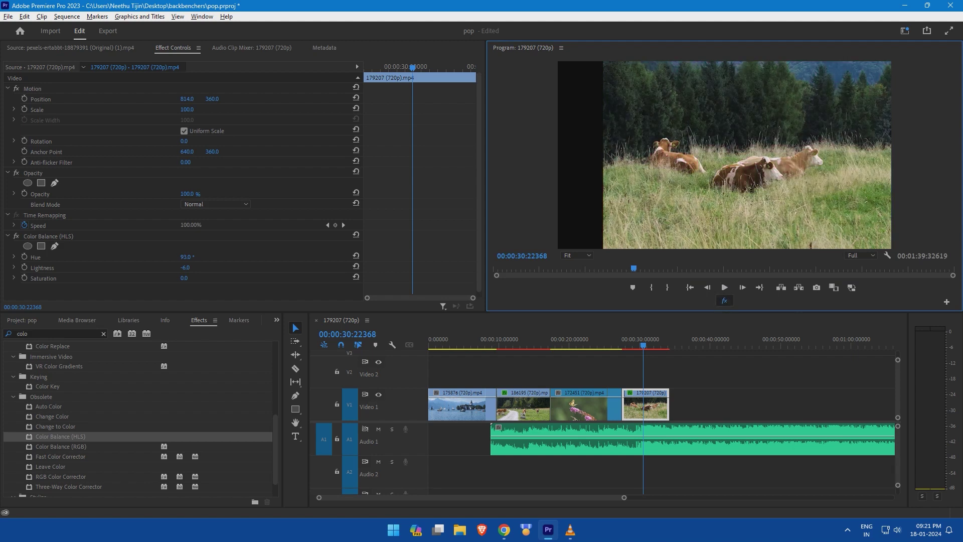